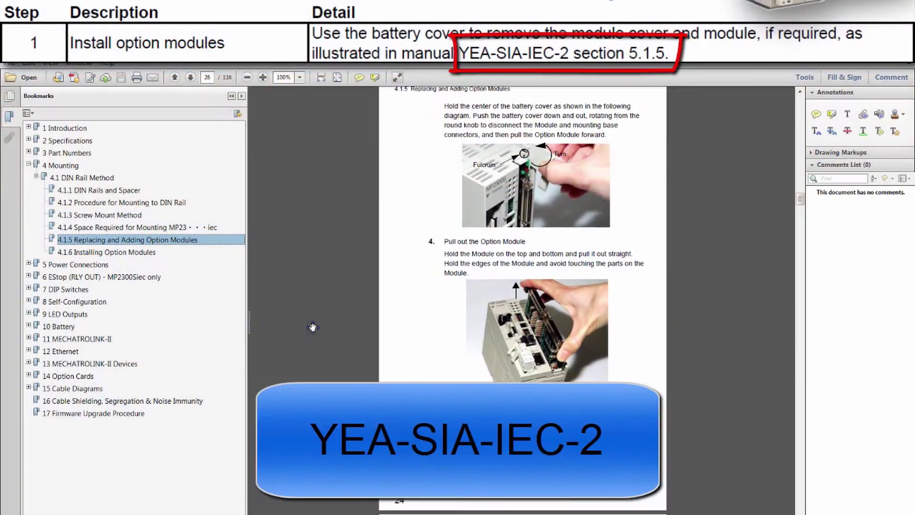
Scroll the hardware manual down to section 4.1.6 Installing Option Modules on page 27.
scroll(313, 327, "down", 4)
scroll(312, 327, "down", 8)
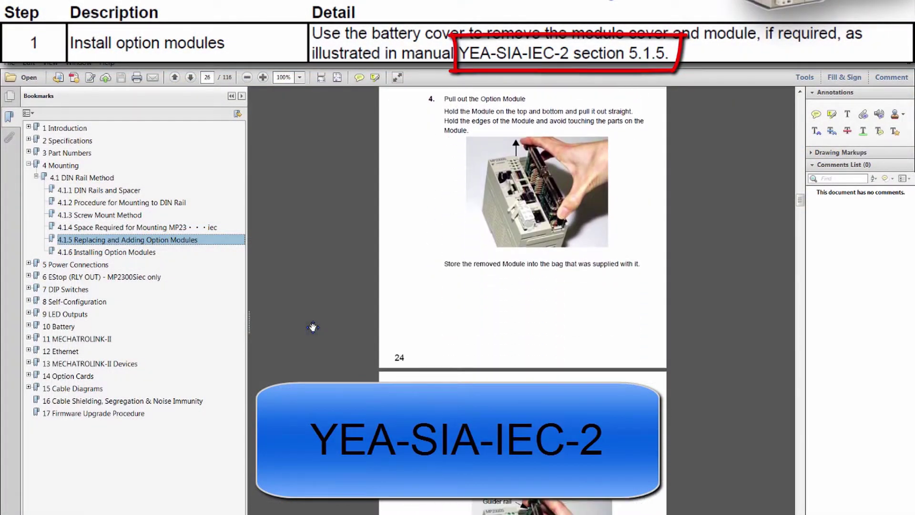
scroll(312, 327, "down", 5)
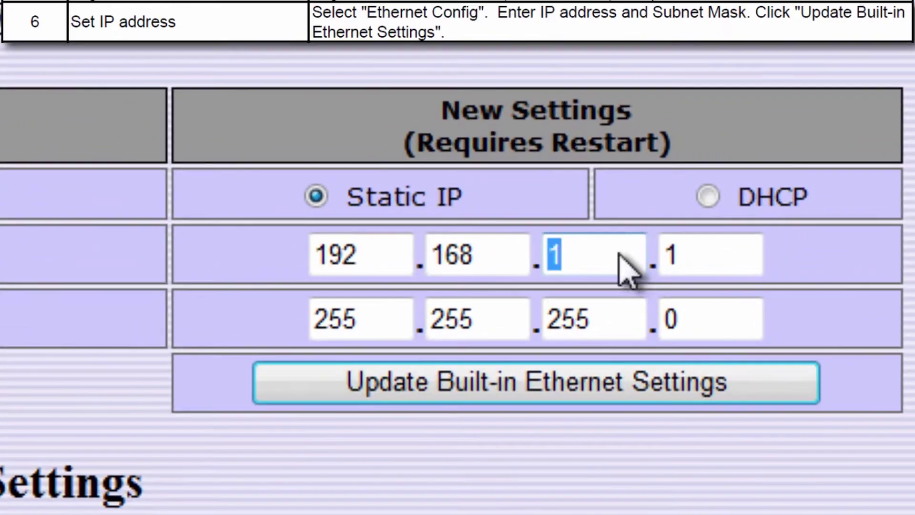
Change the IP address's third and fourth octets to 15 and 23, making it 192.168.15.23.
type("15")
double_click(824, 205)
type("23")
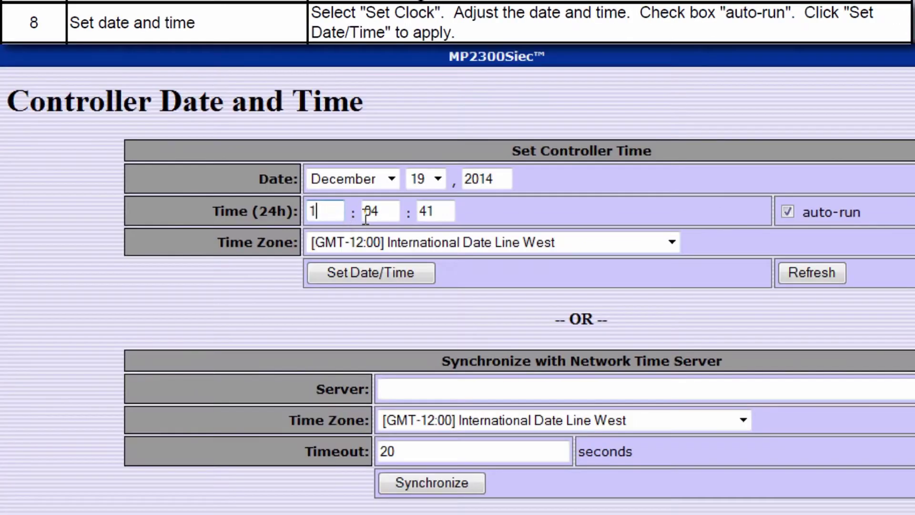
type("1")
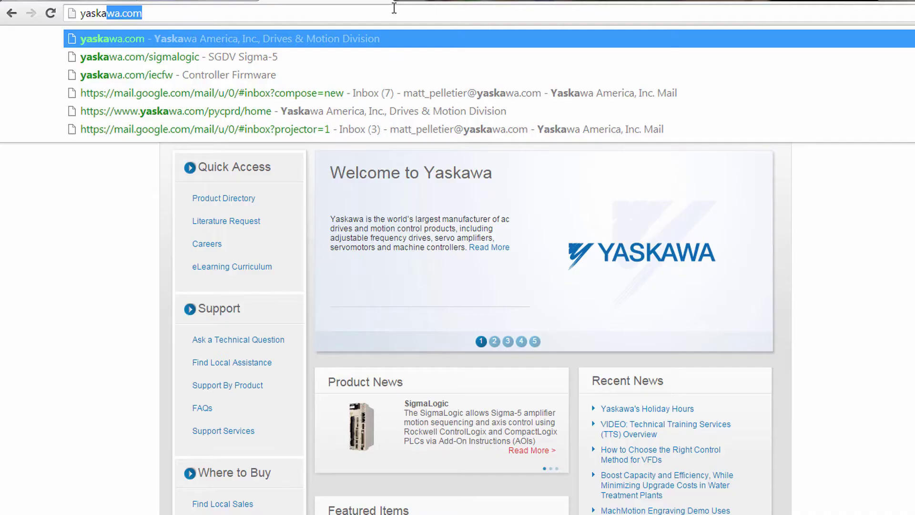
Load yaskawa.com/iec and go to the MP2600iec product's Documents listing.
type(".com/iec")
key("Return")
scroll(541, 325, "down", 2)
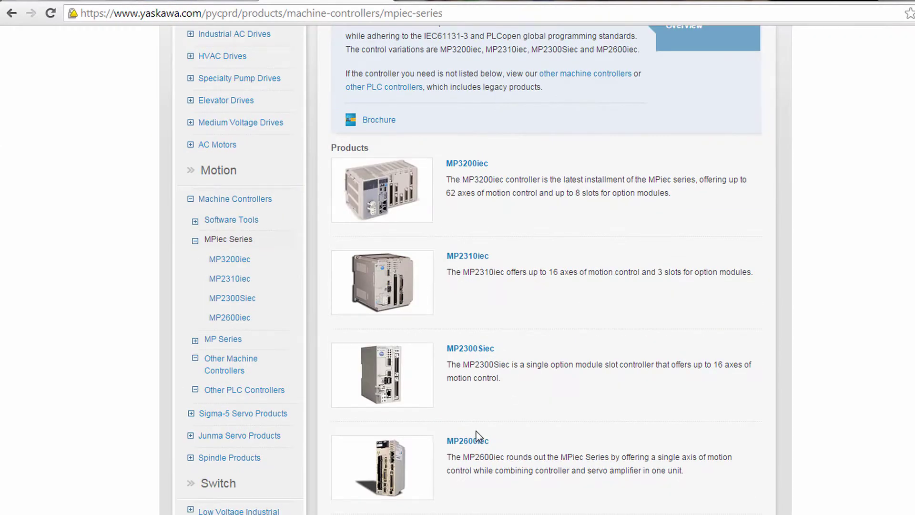
left_click(477, 437)
left_click(574, 126)
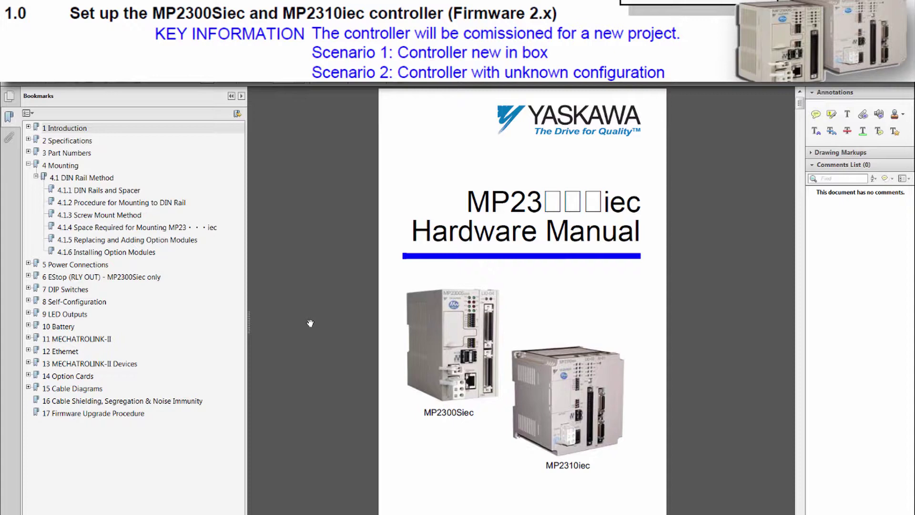
Scroll past the appearance pages and jump to the 4.1.6 Installing Option Modules bookmark.
scroll(310, 329, "down", 3)
scroll(311, 335, "down", 4)
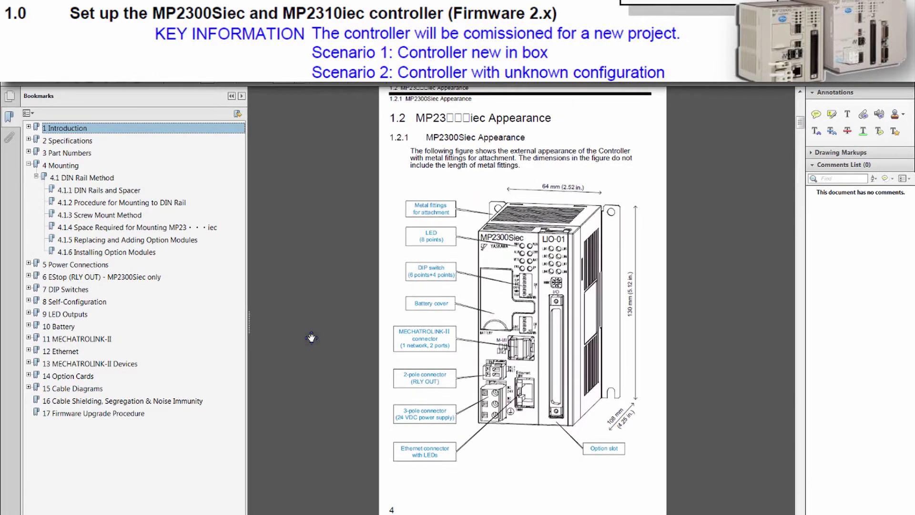
scroll(311, 346, "down", 10)
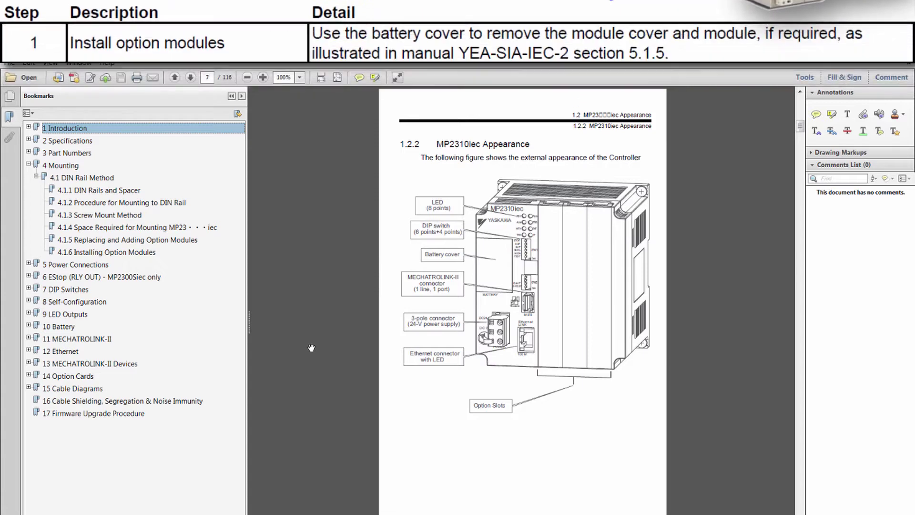
left_click(140, 253)
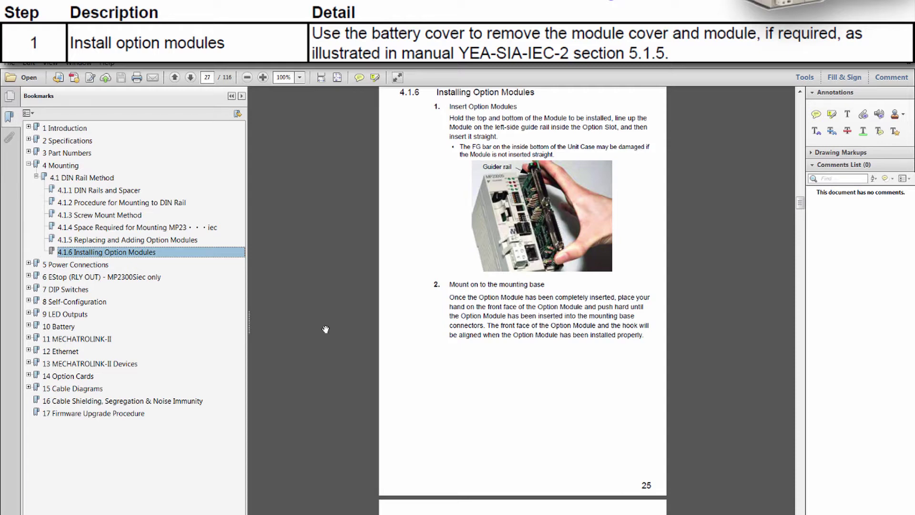
Scroll through the manual's option module removal steps in section 4.1.5.
scroll(325, 330, "down", 3)
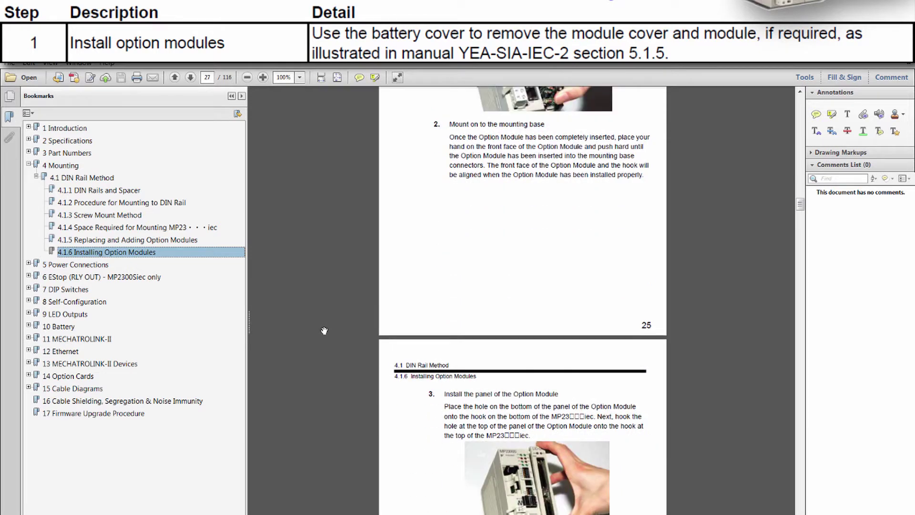
scroll(324, 331, "down", 4)
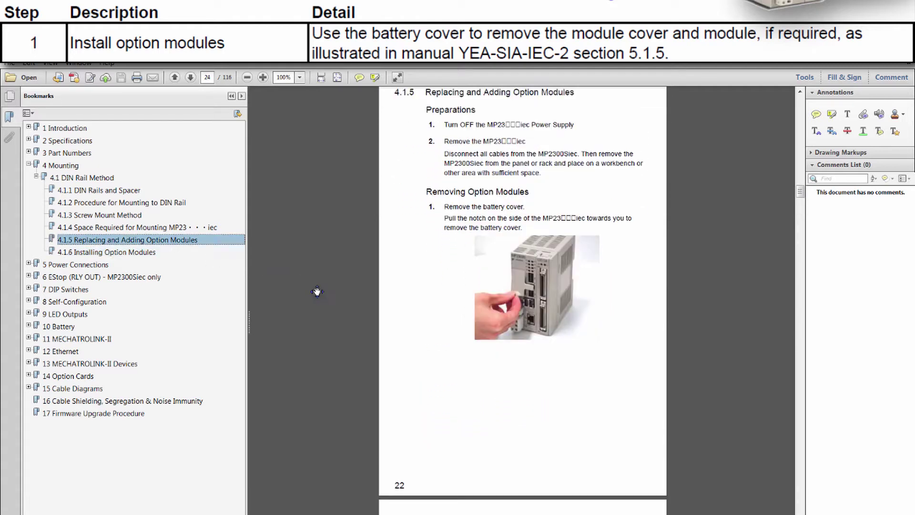
scroll(317, 296, "down", 2)
scroll(319, 304, "down", 7)
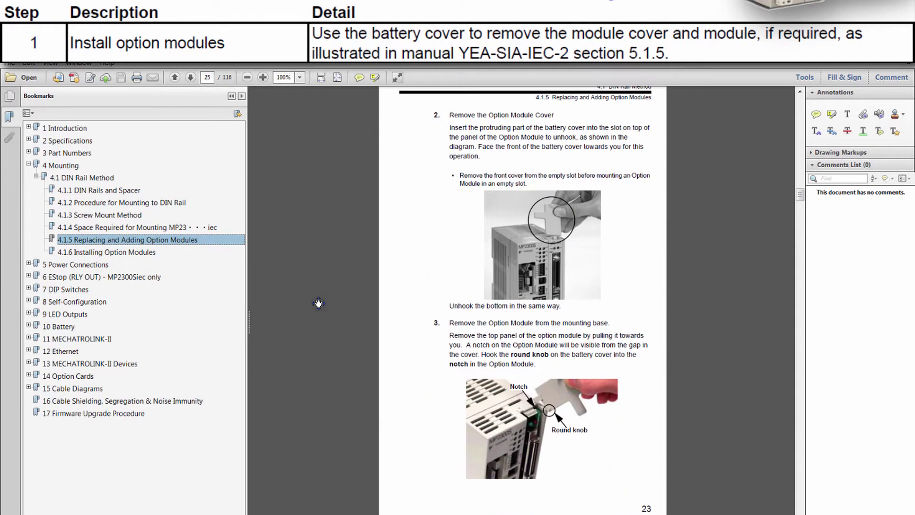
scroll(319, 305, "down", 4)
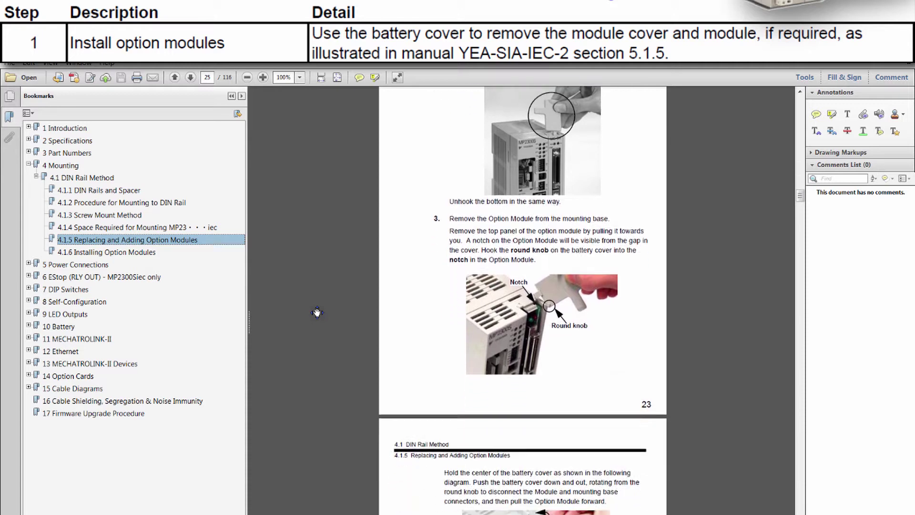
scroll(317, 313, "down", 5)
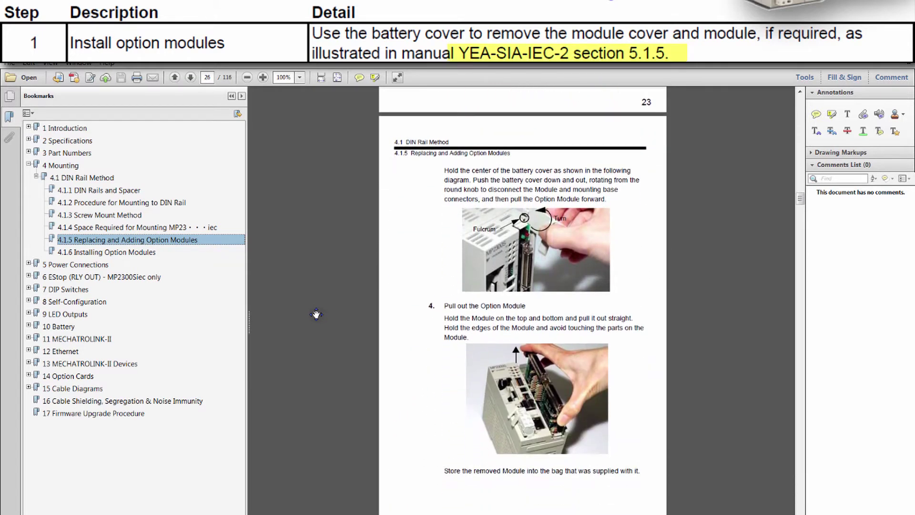
scroll(315, 320, "down", 2)
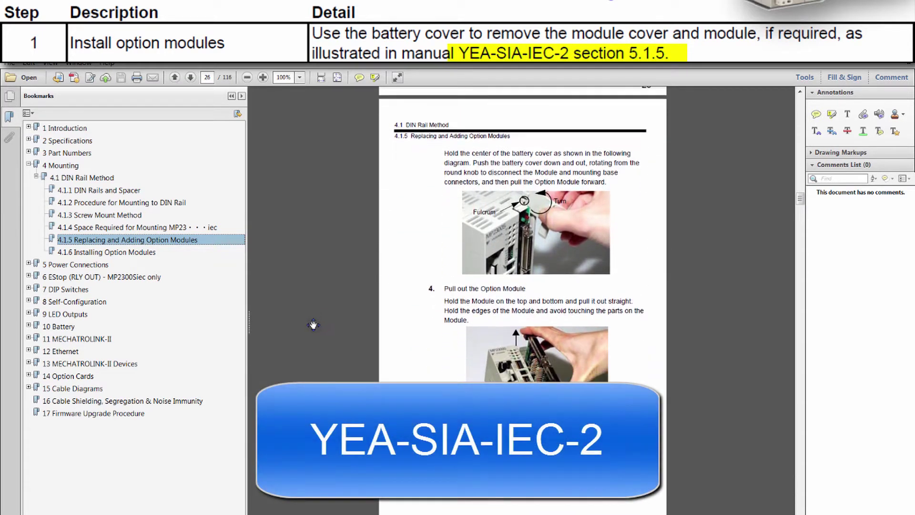
scroll(312, 327, "down", 7)
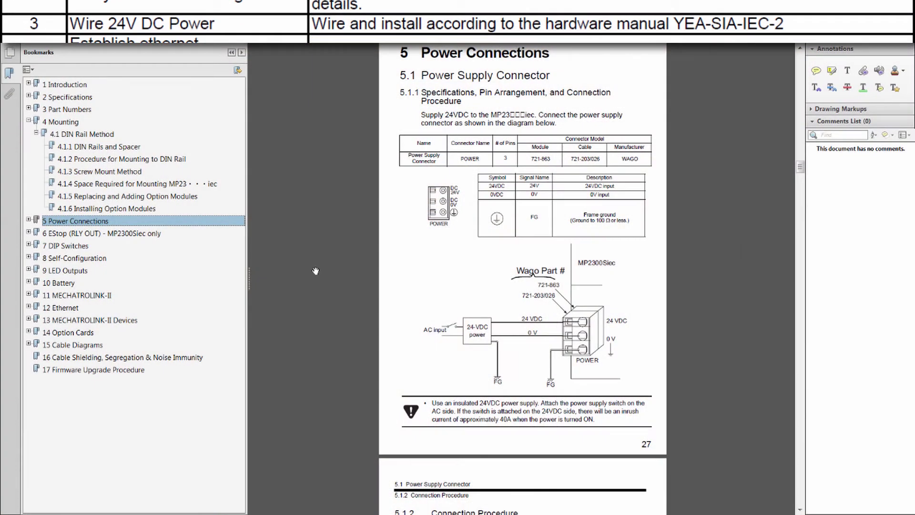
Autoscroll down through section 5.1 of the Power Connections chapter.
middle_click(319, 265)
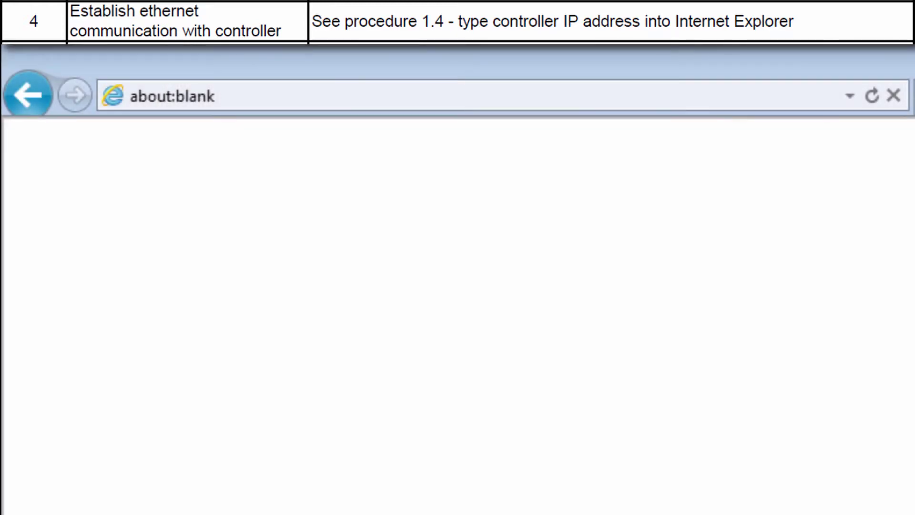
Load the MP2300Siec controller's welcome page at address 192.168.1.1.
left_click(243, 101)
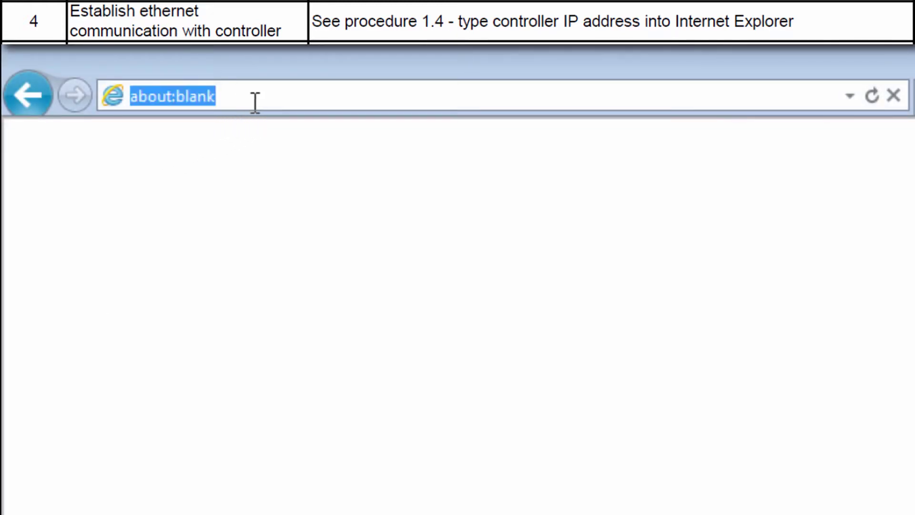
type("192.168.1.")
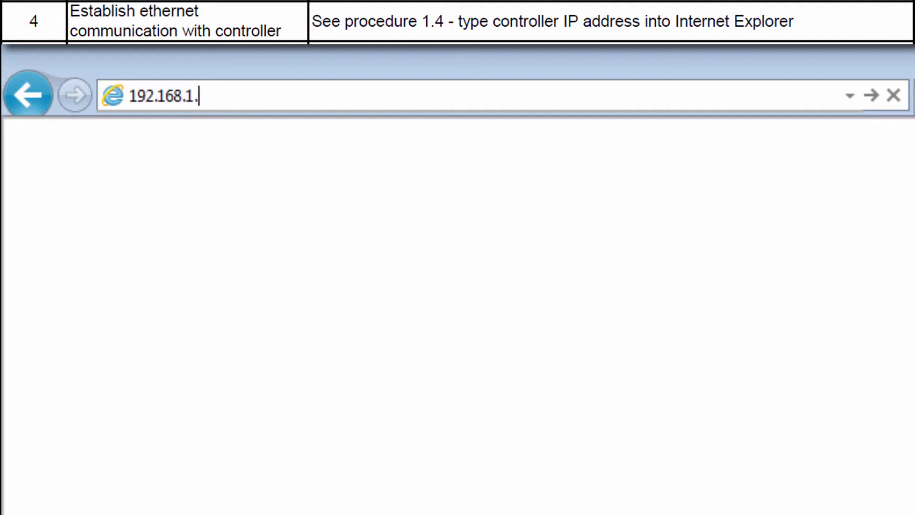
type("1")
key("Return")
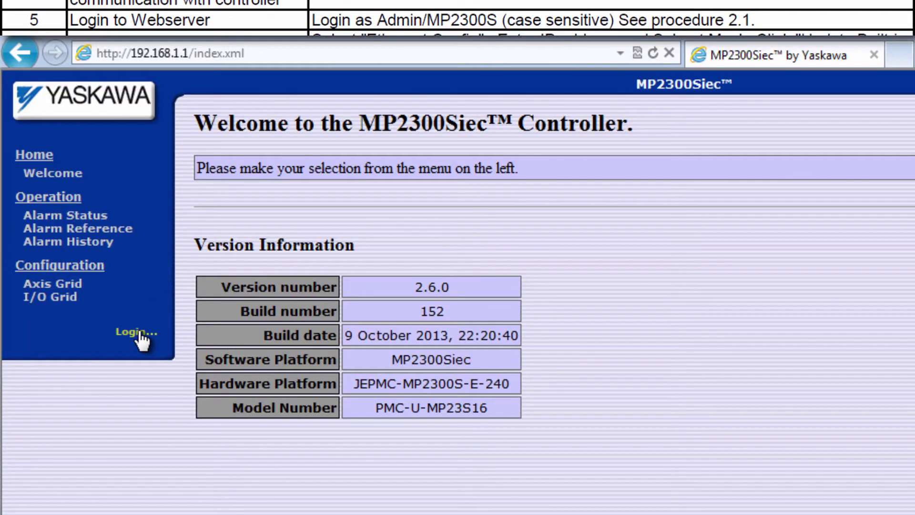
Log in to the web server as the Admin user with the account password.
left_click(138, 332)
left_click(135, 341)
type("Adm")
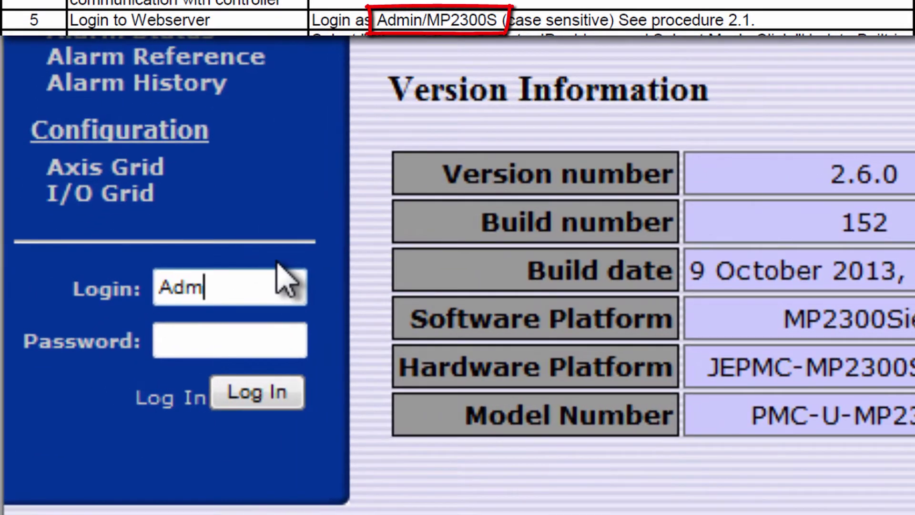
type("in")
left_click(299, 350)
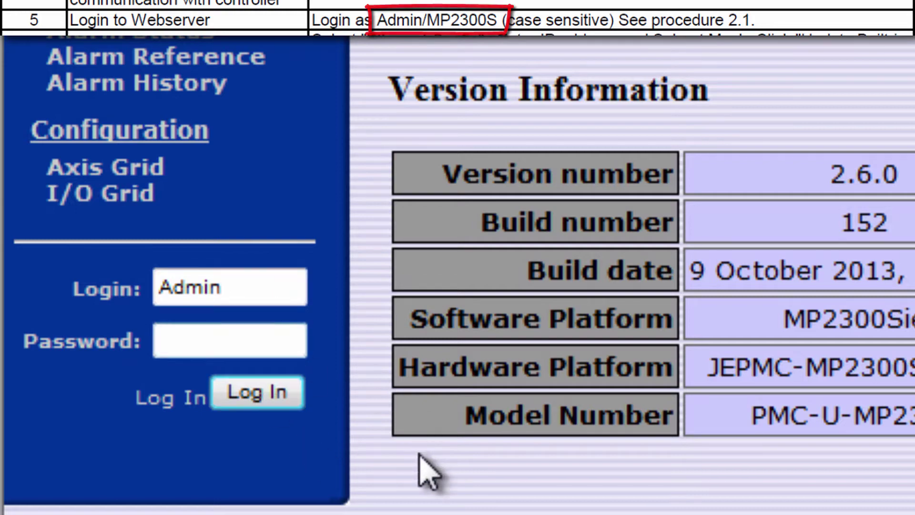
type("MP2300S")
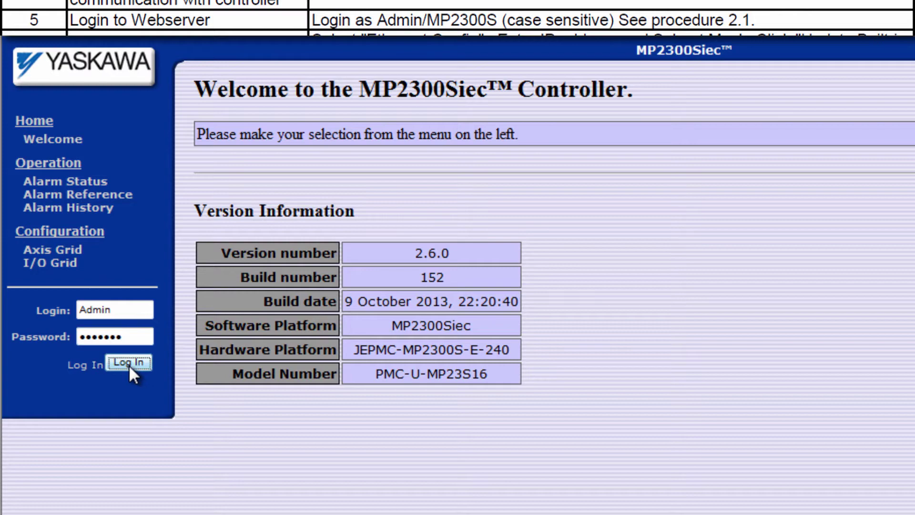
left_click(257, 392)
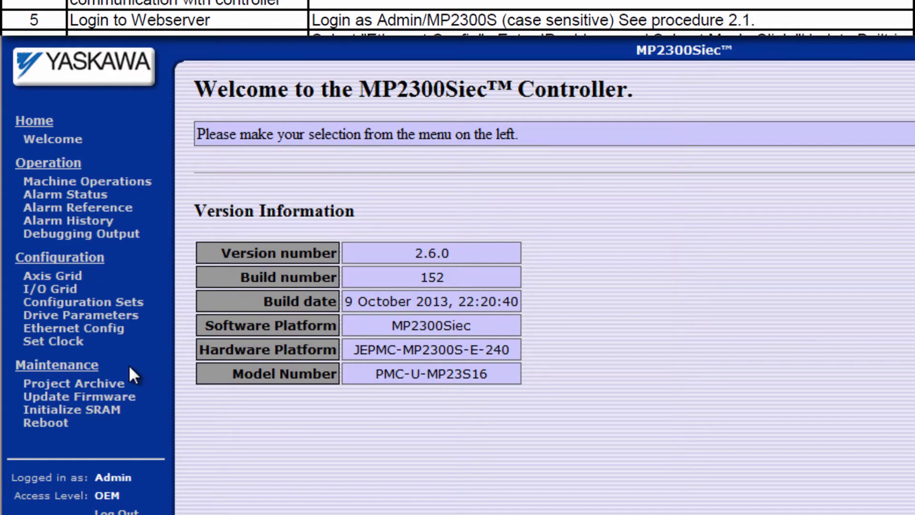
Set the built-in Ethernet IP to 192.168.15.23 in Ethernet Config, apply it, and begin editing the gateway.
left_click(114, 333)
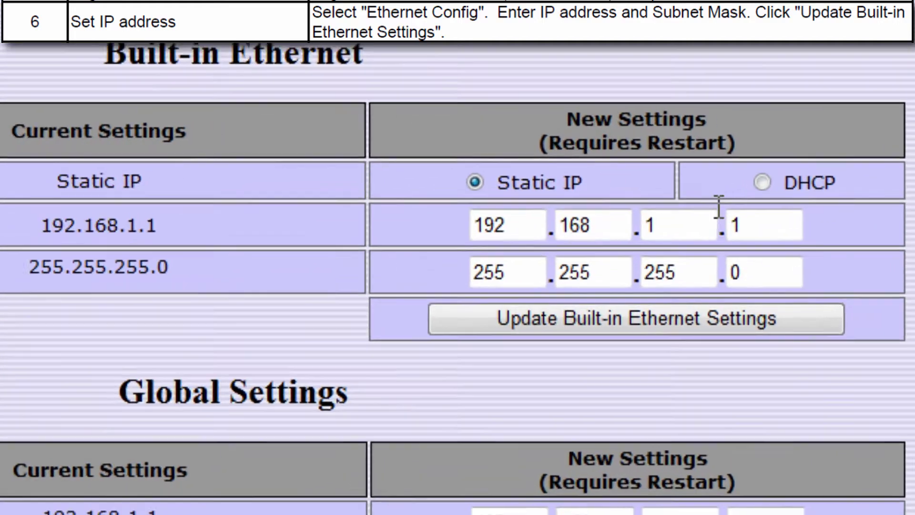
double_click(762, 205)
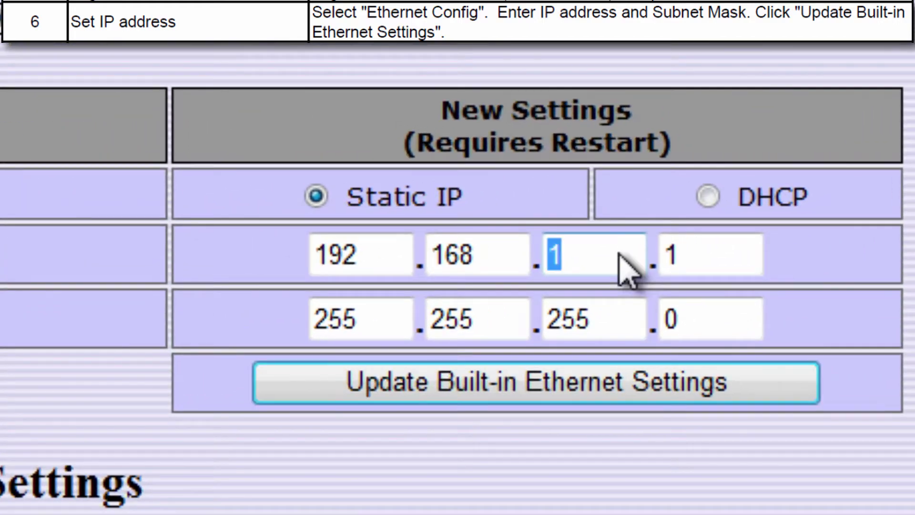
type("15")
key("Tab")
type("23")
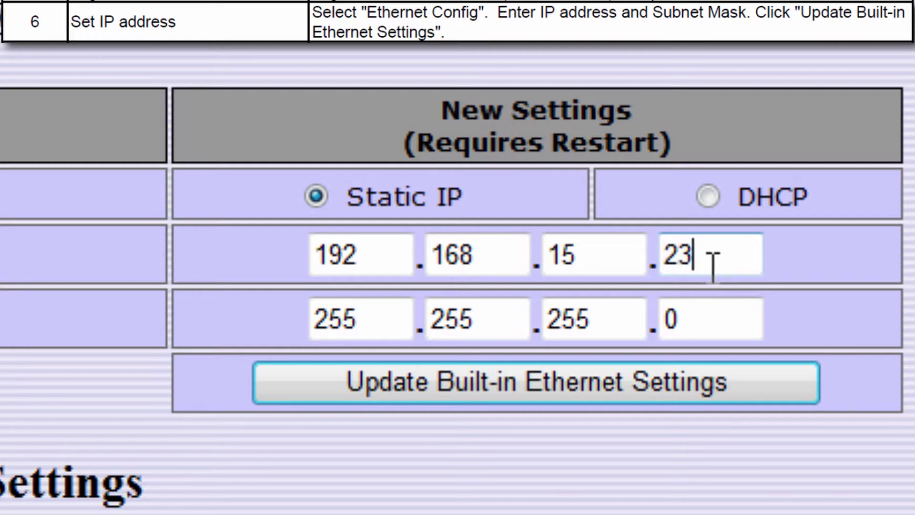
left_click(648, 385)
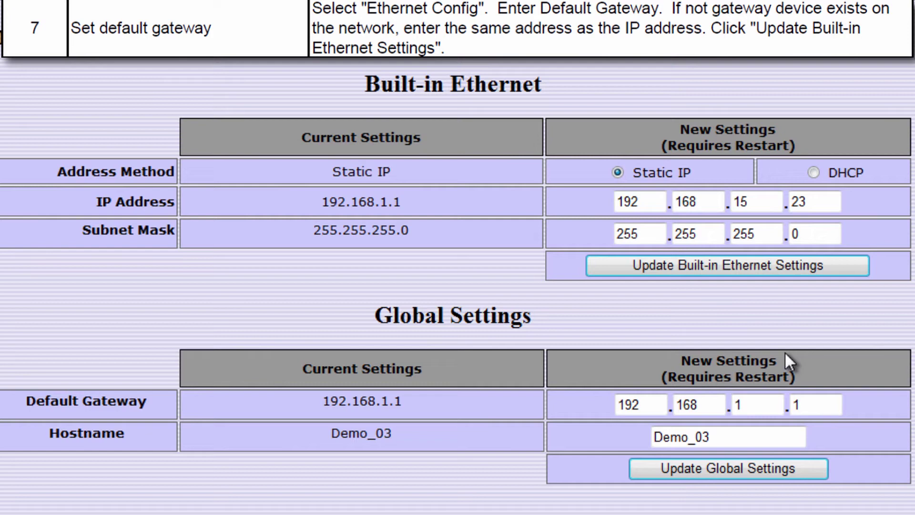
left_click(790, 400)
type("1")
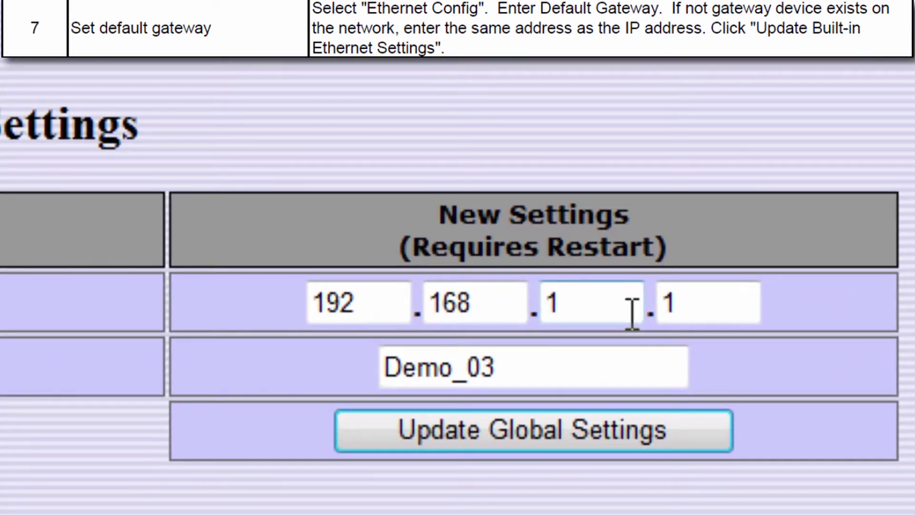
Set the default gateway's last two octets to 15 and 23, then update the global settings.
double_click(632, 313)
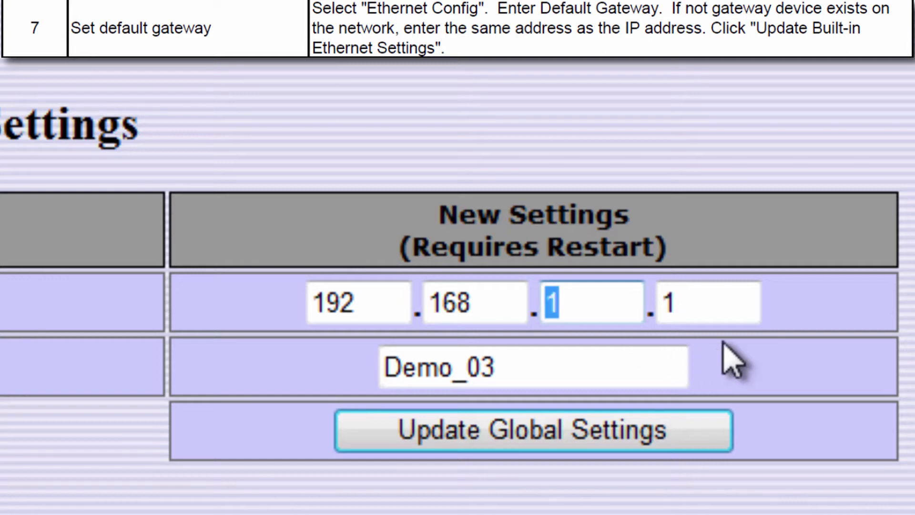
type("15")
key("Tab")
type("23")
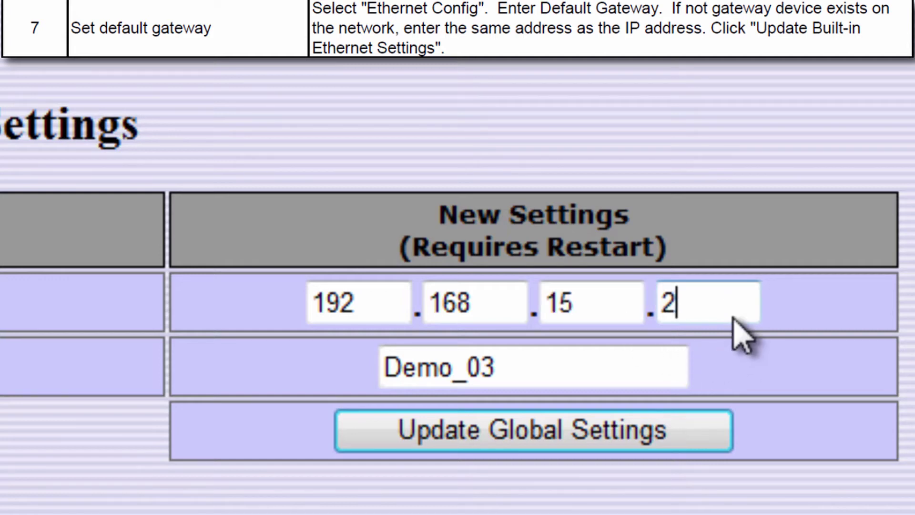
left_click(691, 429)
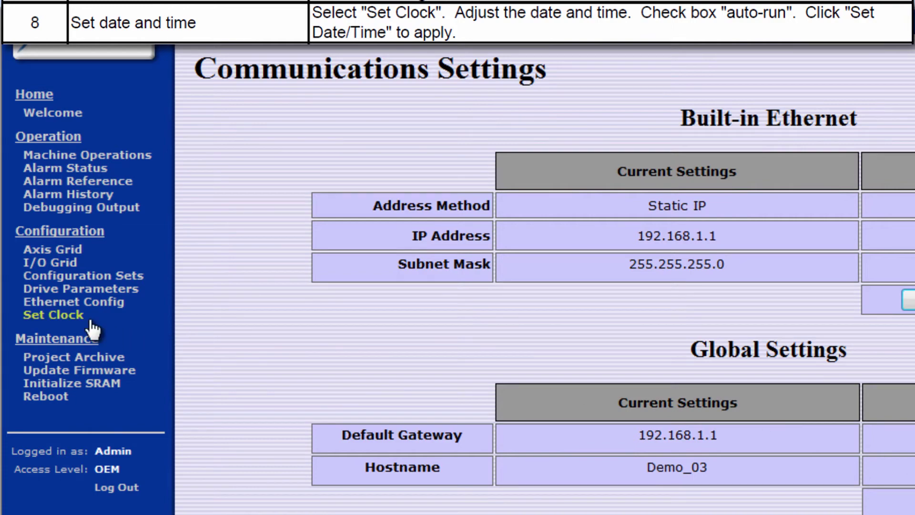
Set the controller date to December 19, 2014 on the Set Clock page.
left_click(53, 316)
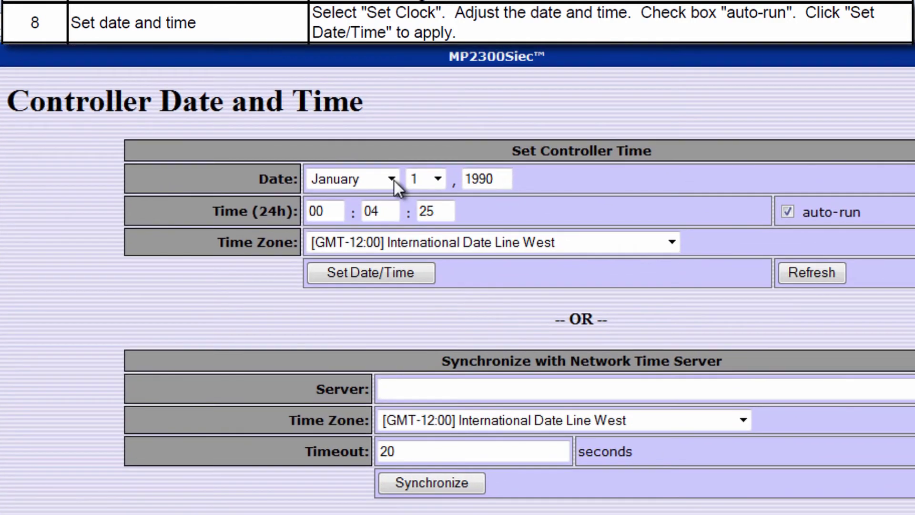
left_click(393, 179)
key("End")
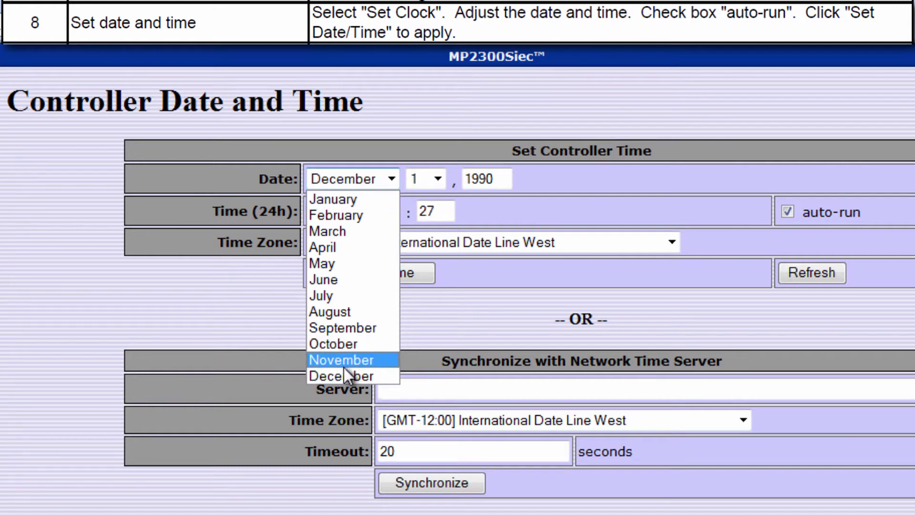
left_click(346, 376)
left_click(438, 178)
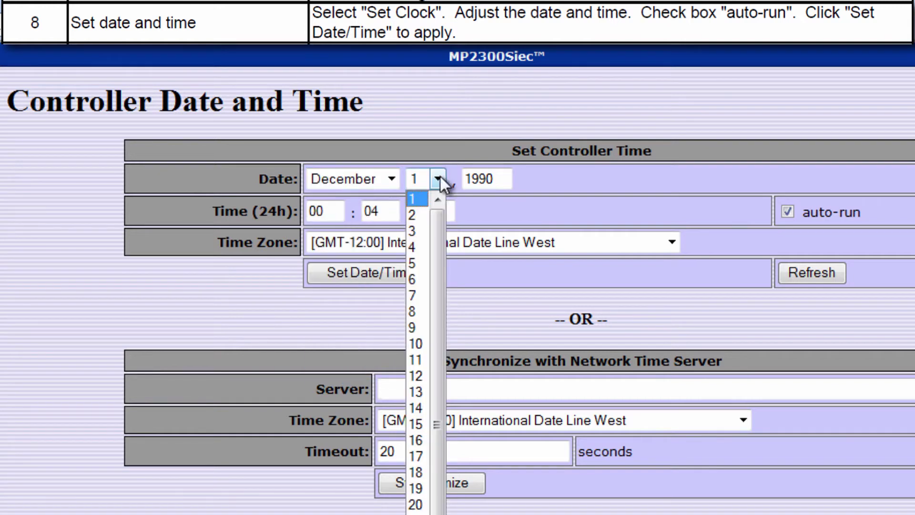
left_click(423, 491)
double_click(494, 181)
type("2014")
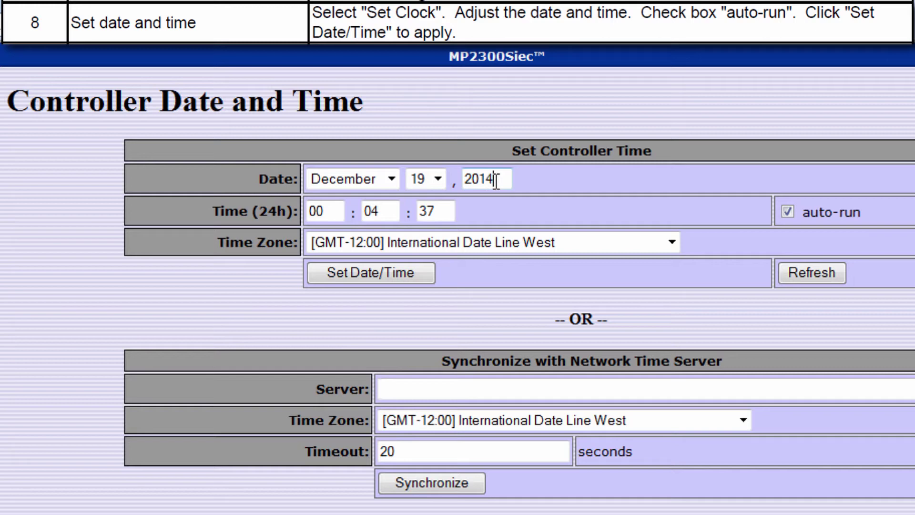
Set the time to 11:44 with the GMT-06:00 Central Time zone and apply it.
double_click(335, 212)
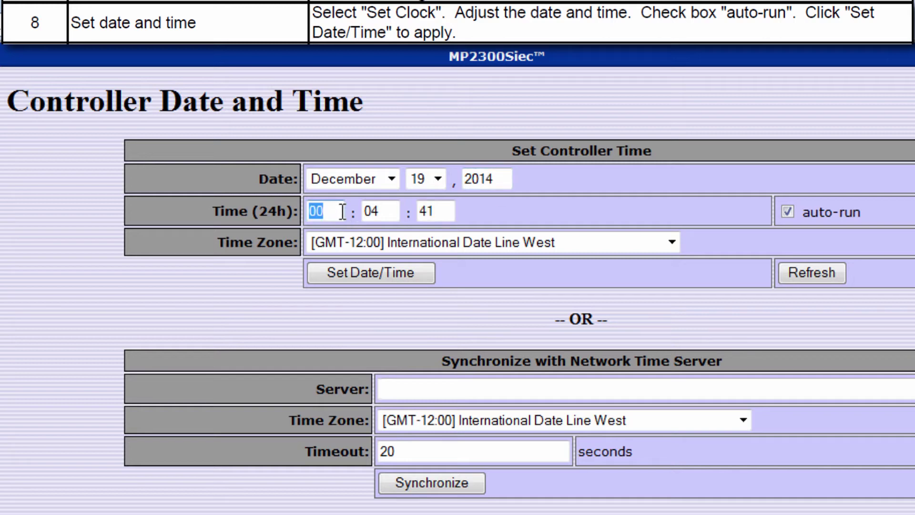
type("11")
double_click(379, 215)
type("44")
left_click(453, 243)
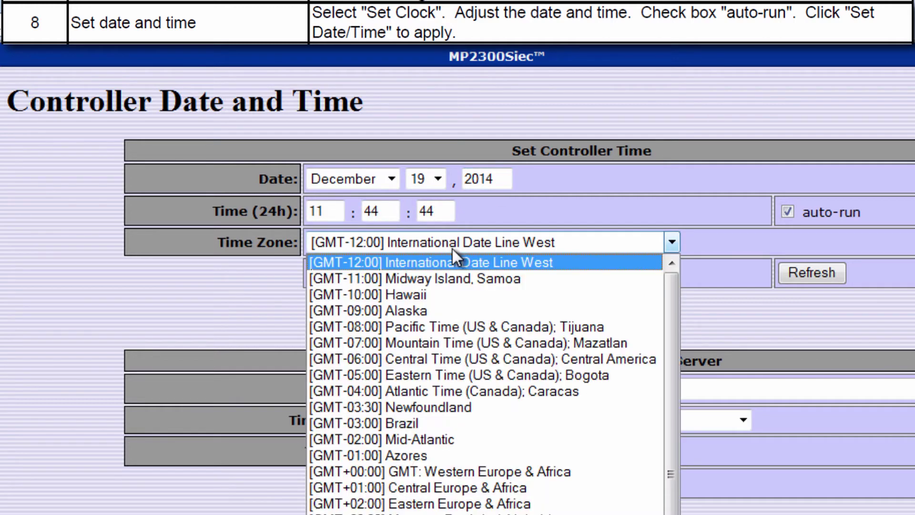
left_click(480, 357)
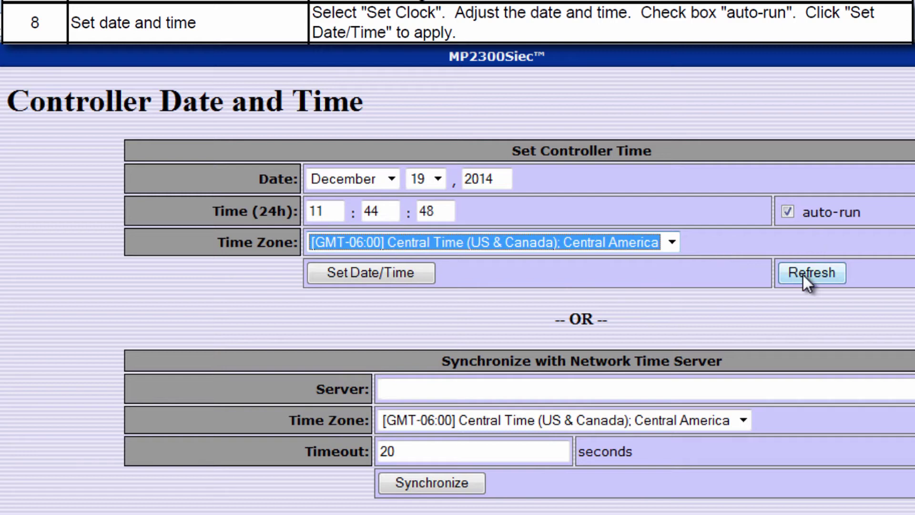
left_click(399, 273)
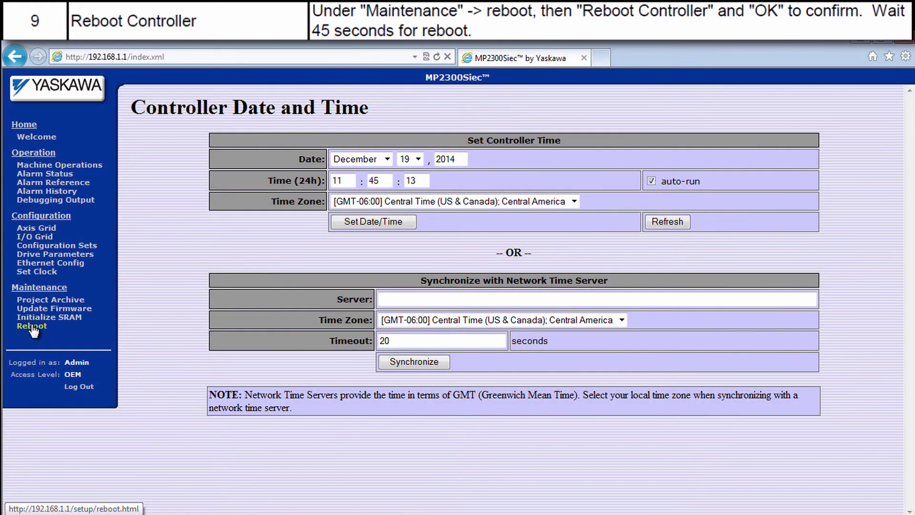
Reboot the controller from Maintenance > Reboot and confirm the reboot.
left_click(33, 327)
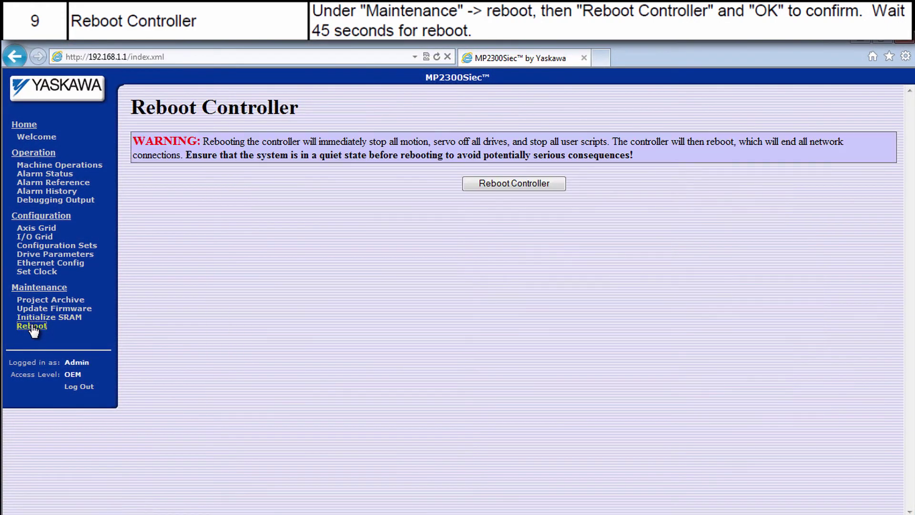
left_click(508, 186)
left_click(470, 329)
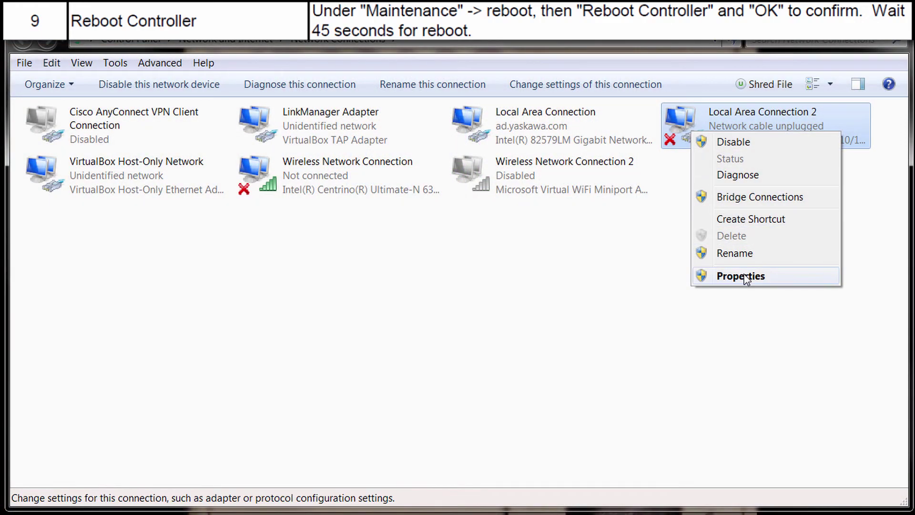
Show Local Area Connection 2's TCP/IPv4 properties with static address 192.168.15.90, mask 255.255.255.0.
left_click(744, 280)
left_click(278, 295)
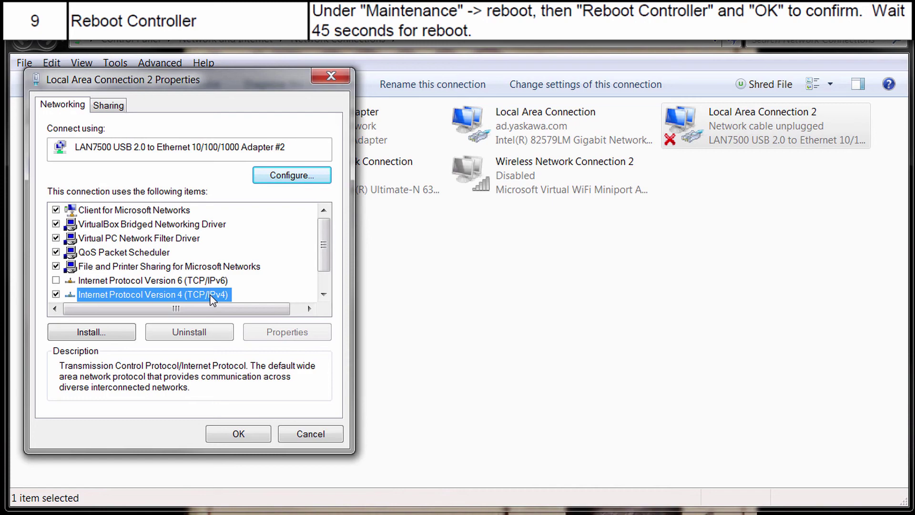
left_click(281, 332)
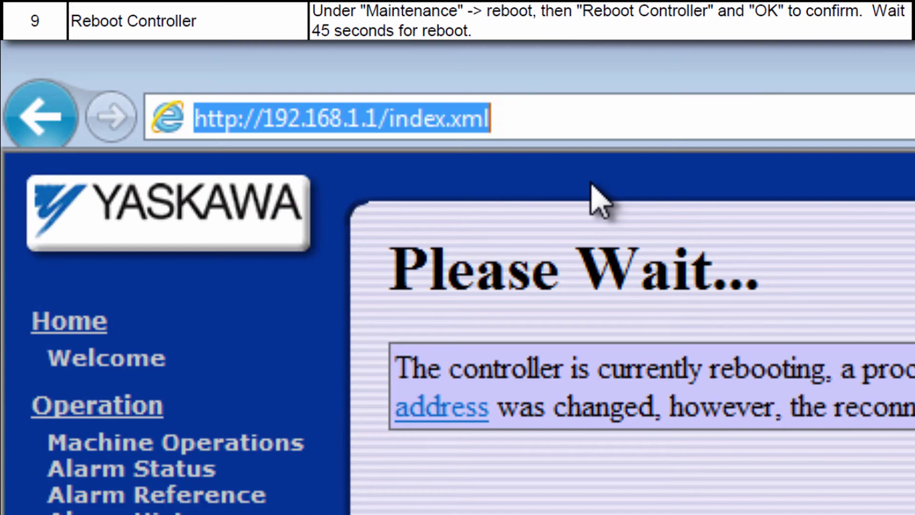
Browse to the controller's new address 192.168.15.23 in Internet Explorer.
type("1")
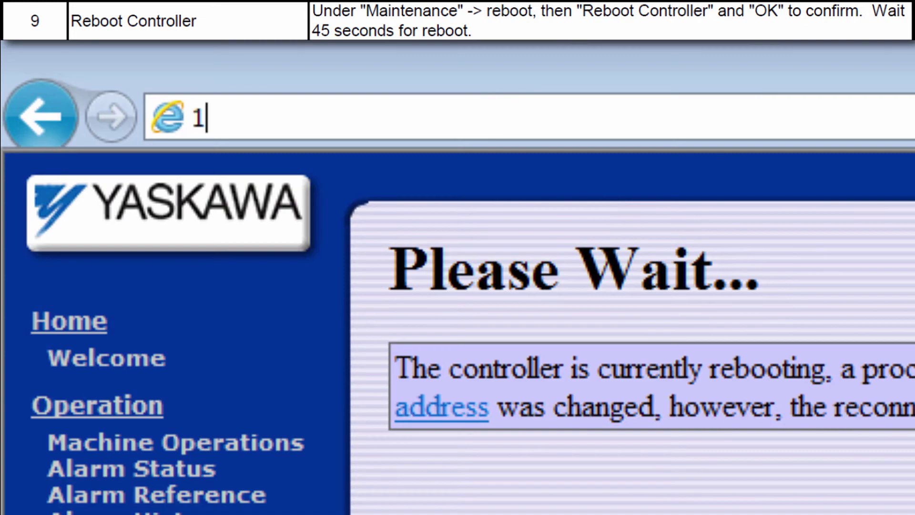
type("92.168.")
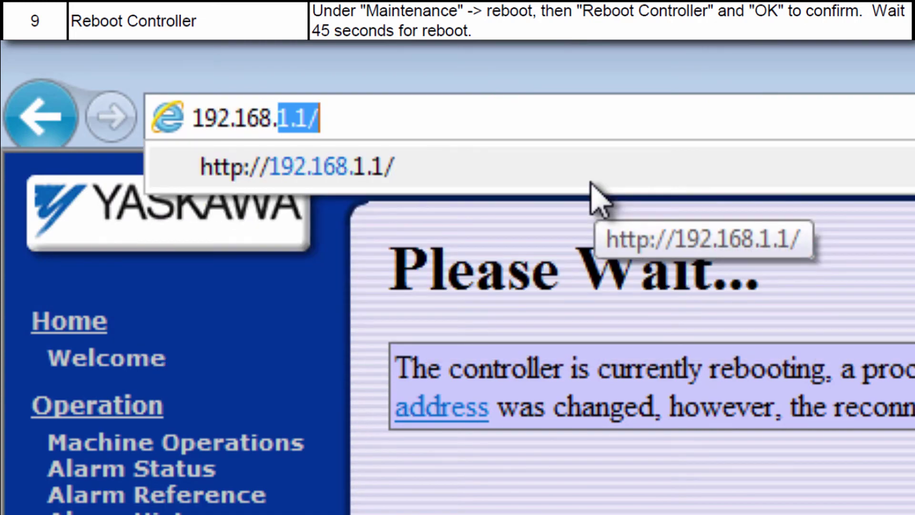
type("15.23")
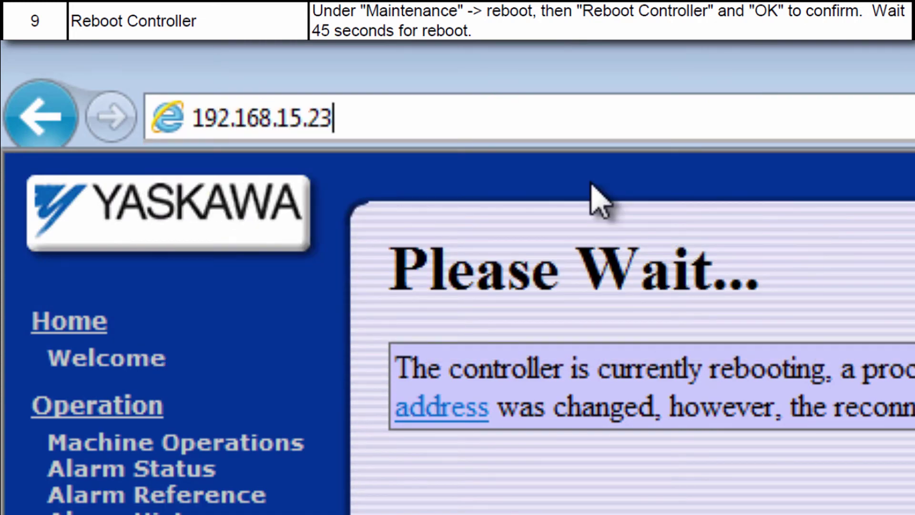
key("Return")
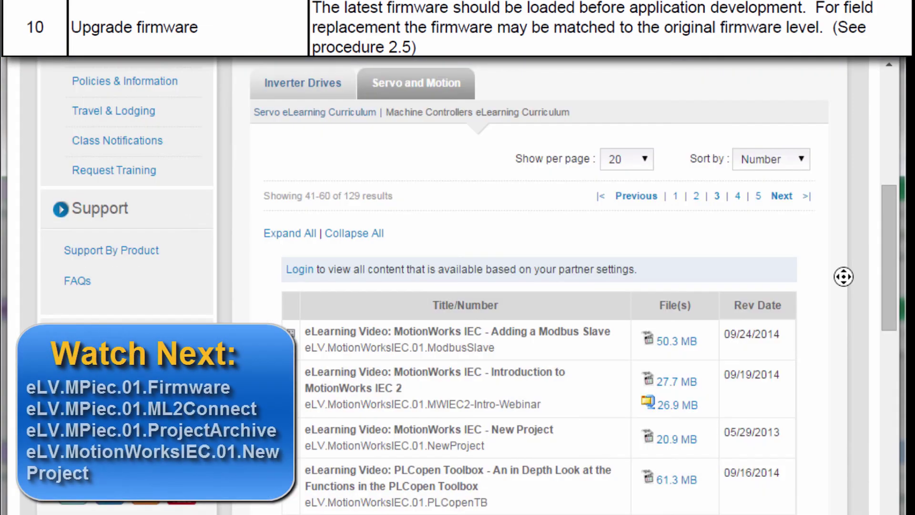
Scroll through the training page, then load the Yaskawa MPiec page at yaskawa.com/iec.
scroll(845, 304, "down", 2)
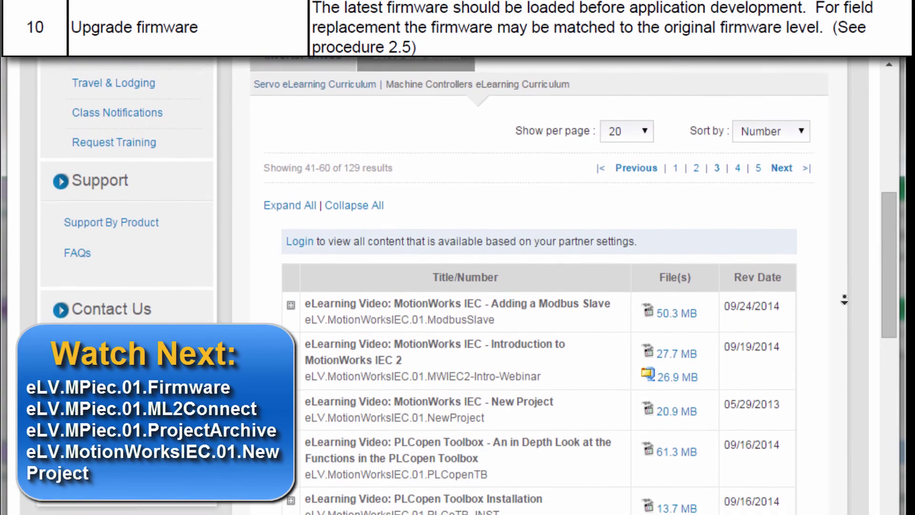
scroll(845, 305, "down", 2)
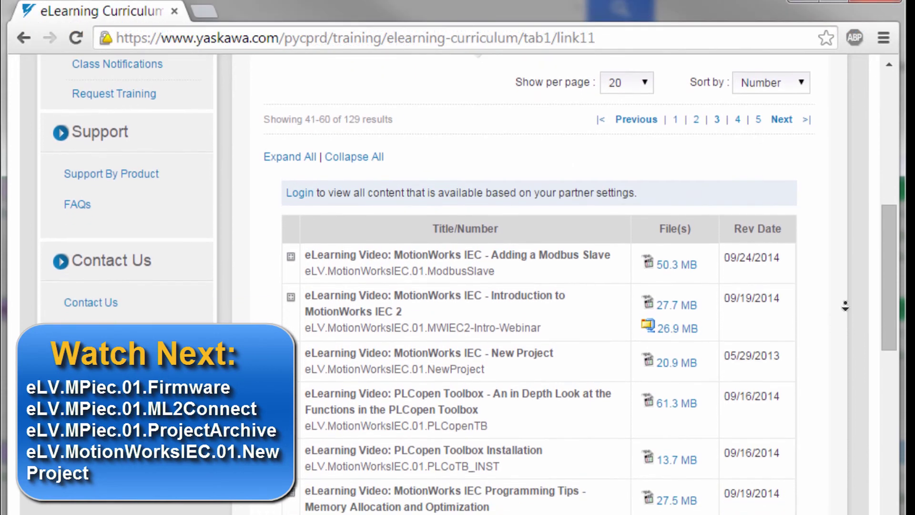
scroll(845, 308, "down", 7)
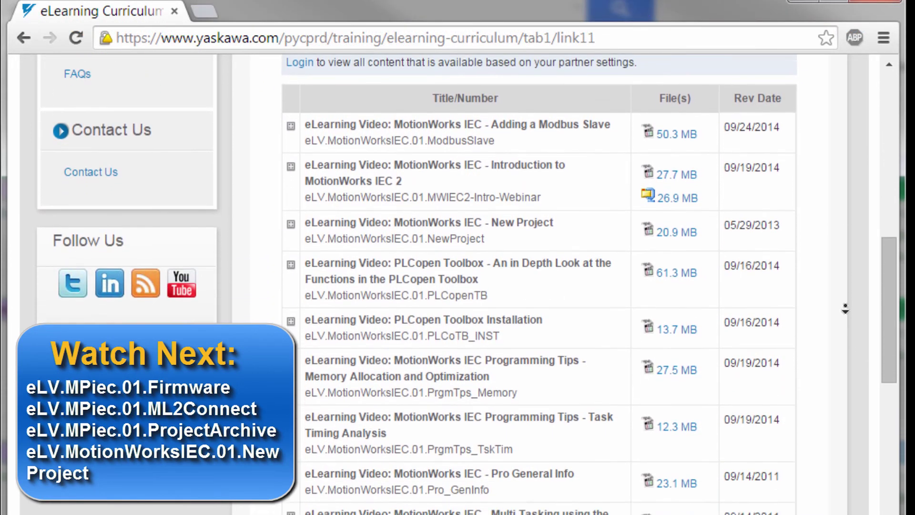
scroll(845, 309, "down", 8)
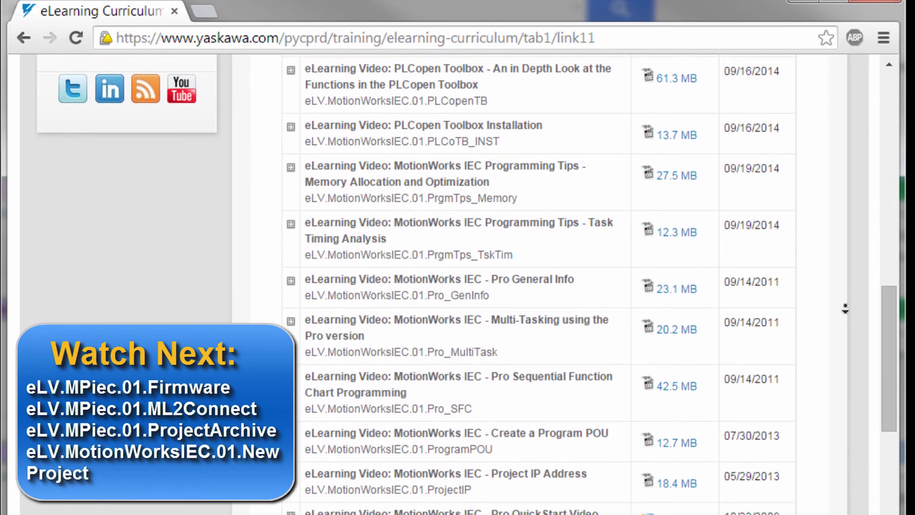
scroll(845, 309, "down", 8)
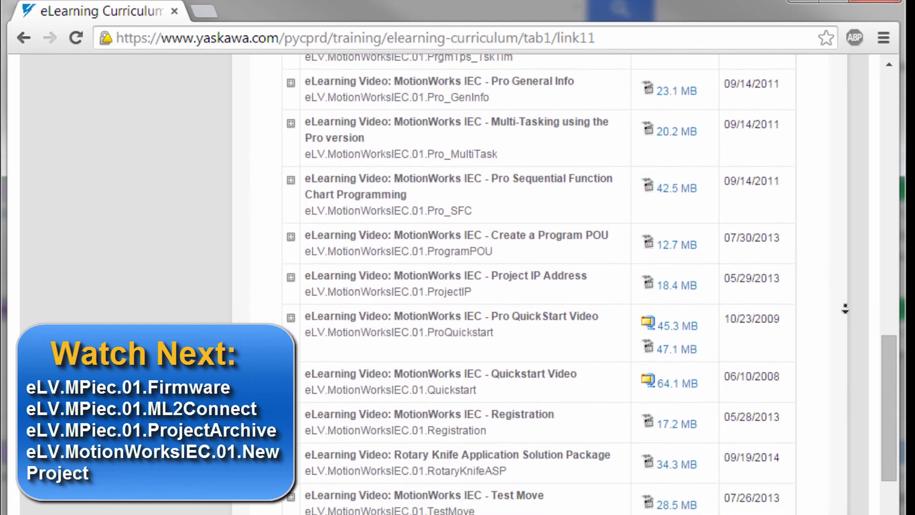
scroll(845, 309, "down", 6)
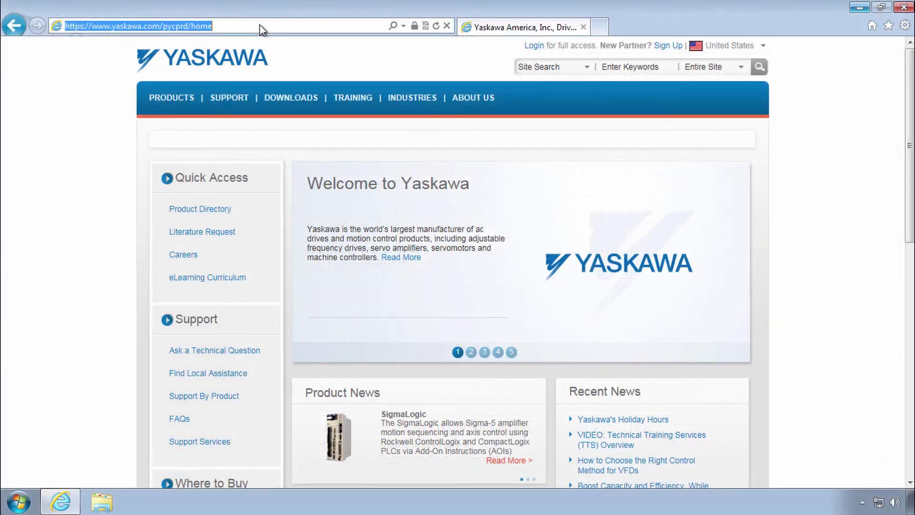
type("yaskawa.com/iecfw")
key("Return")
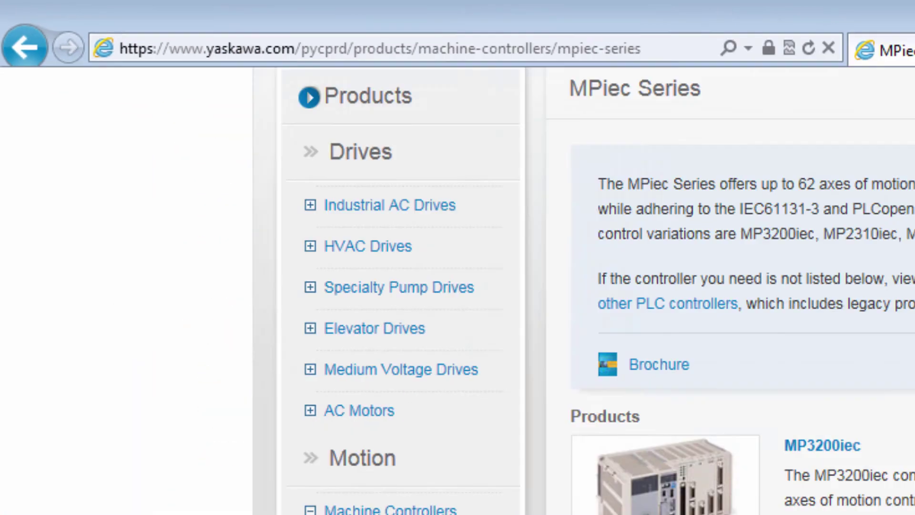
On the MP2310iec product page, list the Support eLearning Curriculum (96 results).
scroll(520, 261, "down", 7)
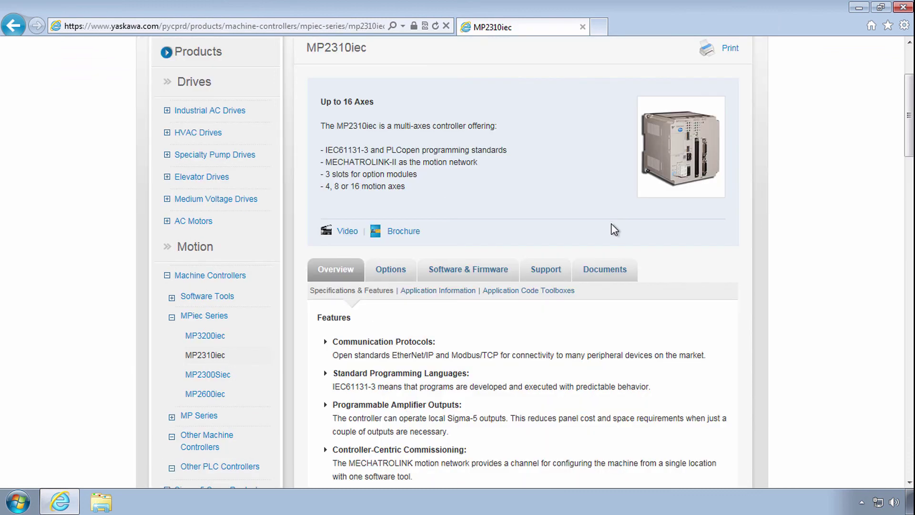
left_click(604, 269)
left_click(468, 270)
scroll(472, 329, "down", 3)
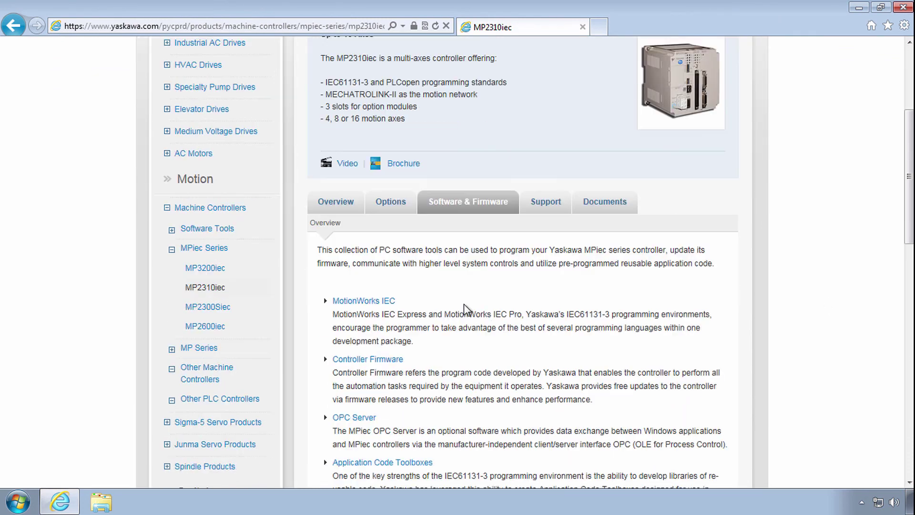
left_click(546, 134)
left_click(404, 162)
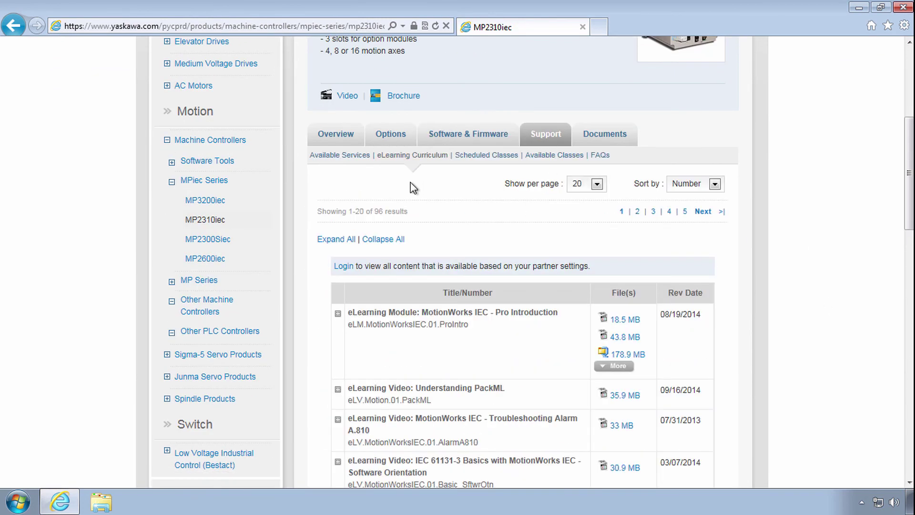